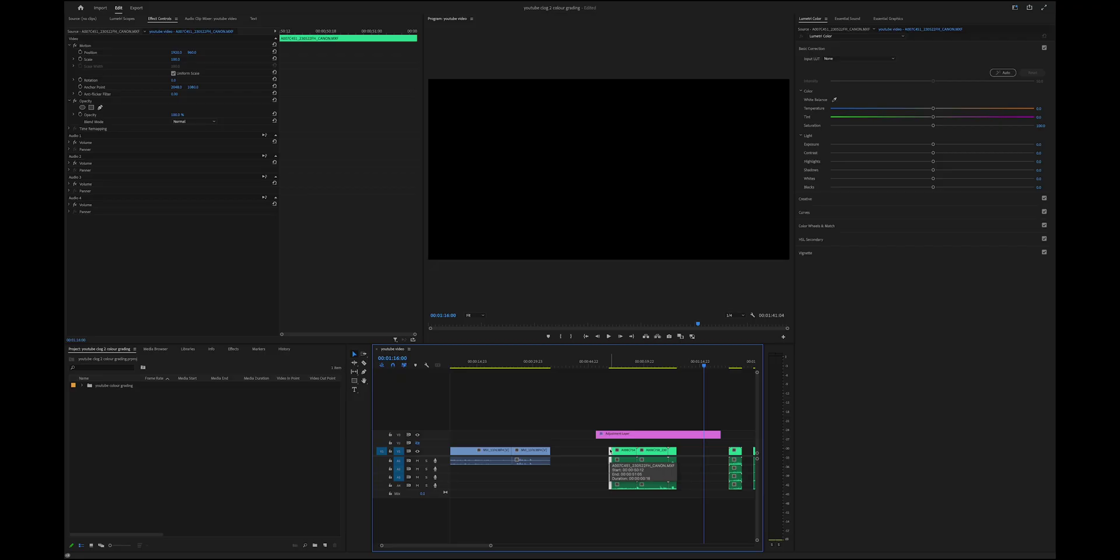
Move the playhead to 00:00:51:00 and show the clip's waveform in Lumetri Scopes.
{"action": "left_click", "coordinate": [610, 367]}
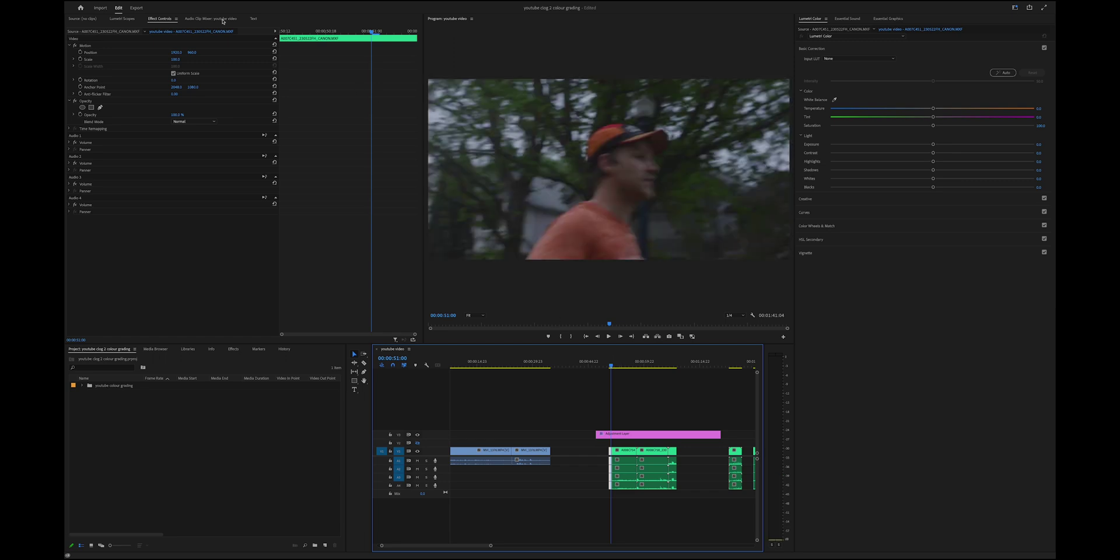
{"action": "left_click", "coordinate": [122, 18]}
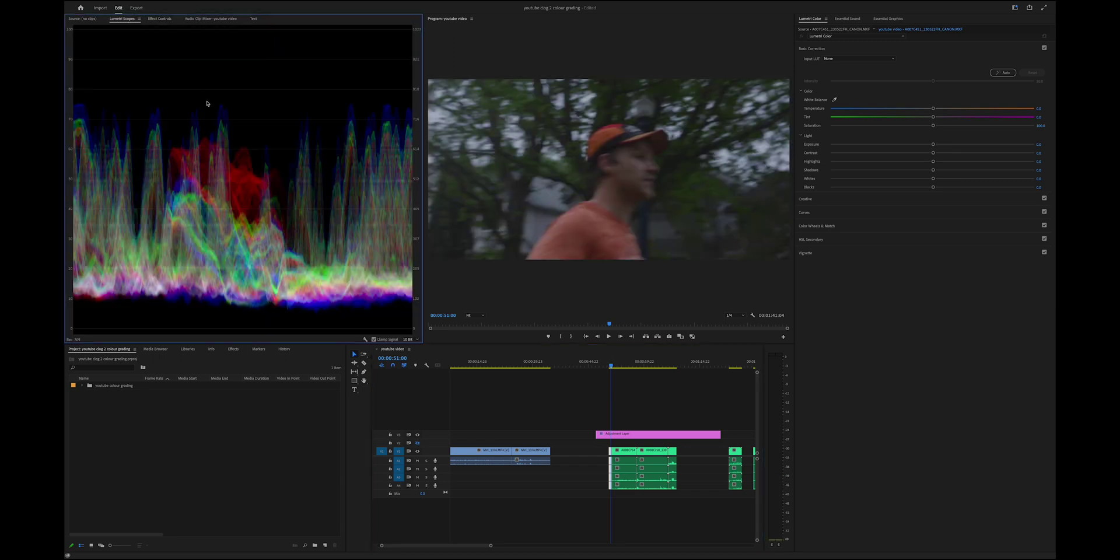
Cue the tea-pouring shot at 00:00:53:22 and mute audio tracks A1–A4.
{"action": "left_click", "coordinate": [623, 364]}
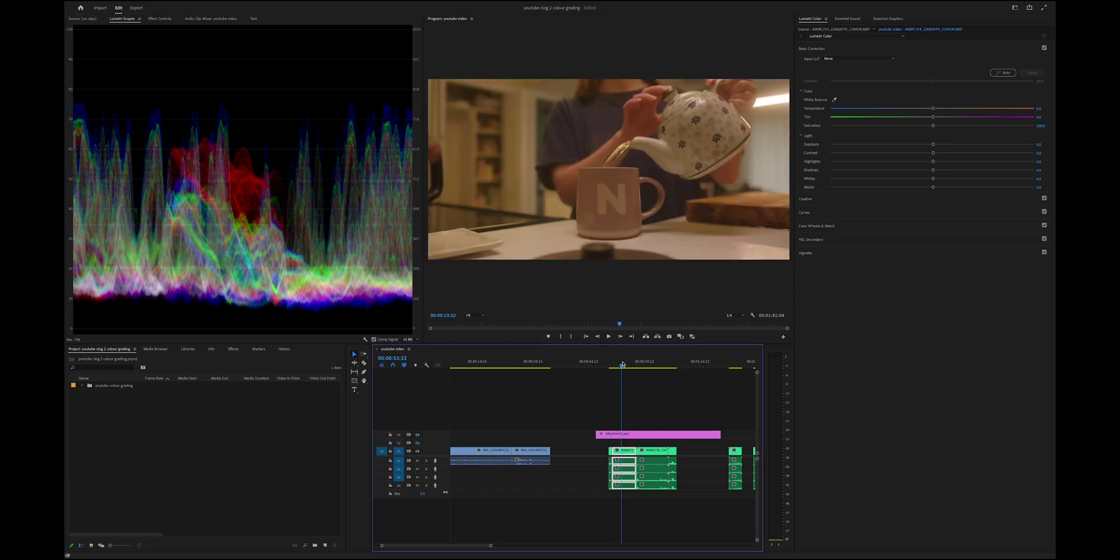
{"action": "left_click", "coordinate": [418, 460]}
{"action": "left_click", "coordinate": [417, 469]}
{"action": "left_click", "coordinate": [417, 477]}
{"action": "left_click", "coordinate": [418, 485]}
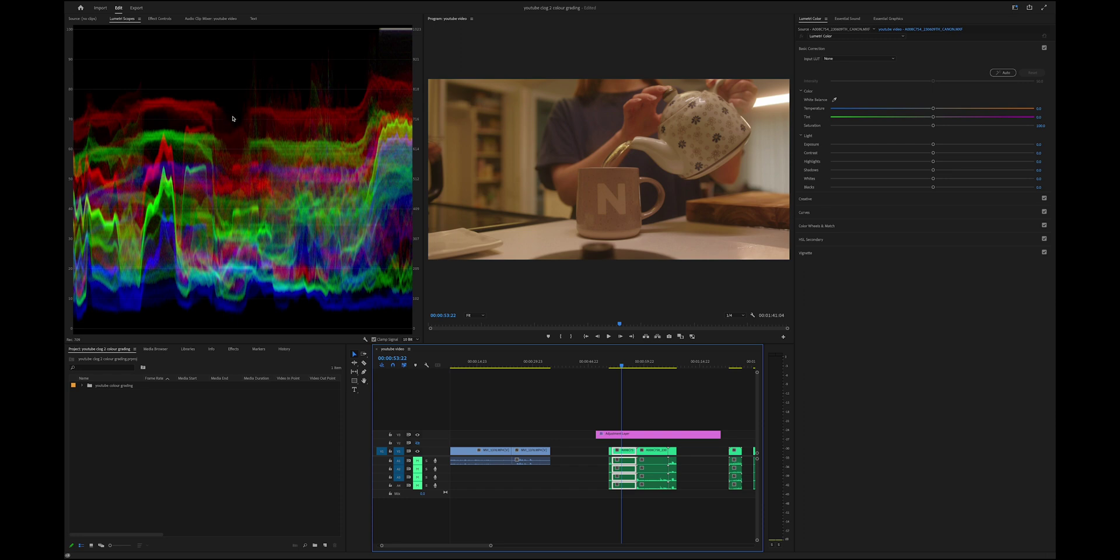
{"action": "left_click", "coordinate": [933, 109]}
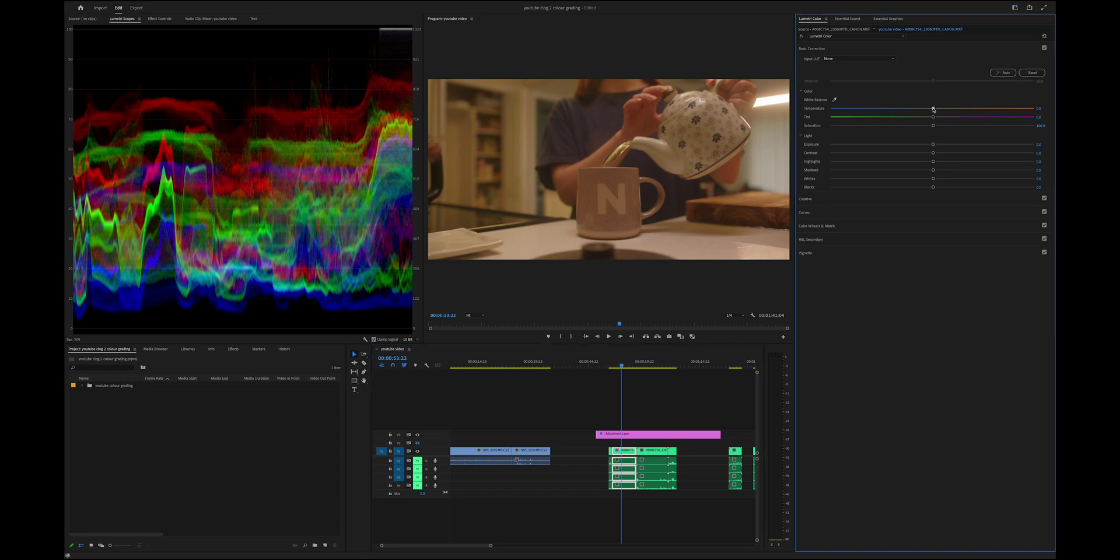
Lower Temperature to about -17.6, comparing with the Lumetri fx switched off.
{"action": "left_click_drag", "start_coordinate": [930, 109], "coordinate": [913, 109]}
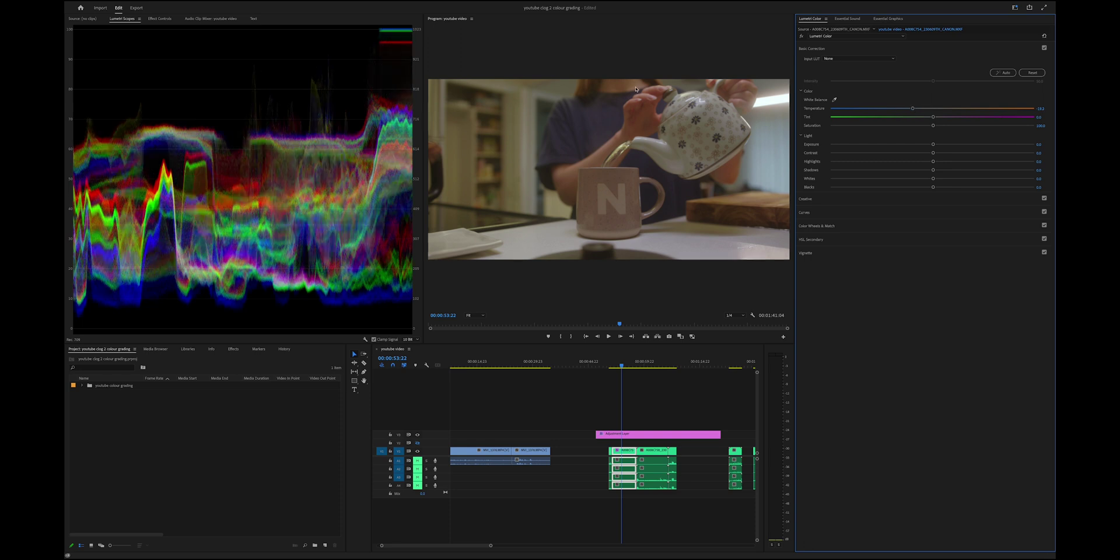
{"action": "left_click", "coordinate": [802, 38]}
{"action": "left_click_drag", "start_coordinate": [913, 110], "coordinate": [914, 109]}
Drag Saturation to 0 in Basic Correction to make the tea clip greyscale.
{"action": "left_click", "coordinate": [863, 48]}
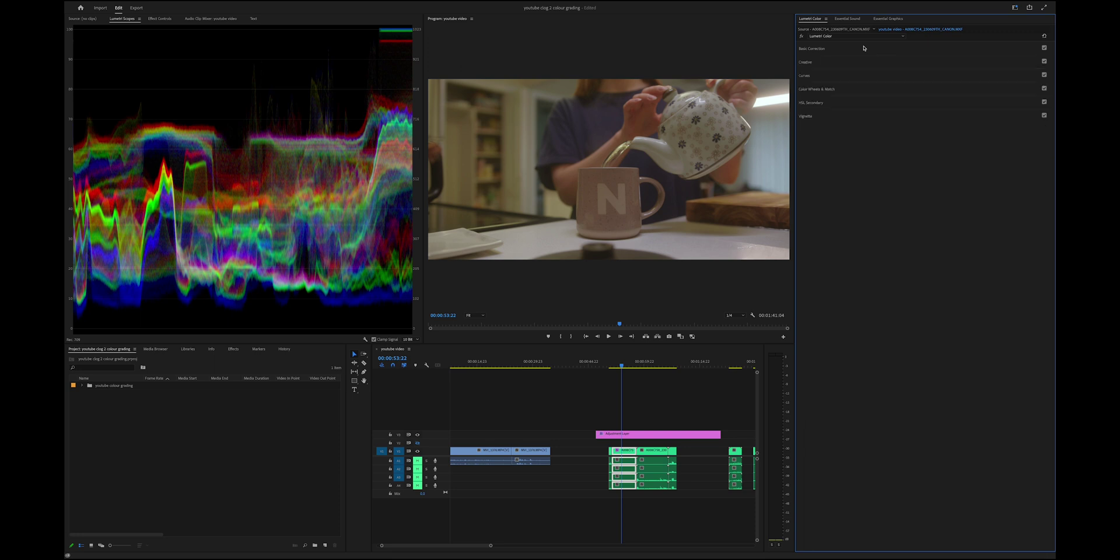
{"action": "left_click", "coordinate": [826, 49]}
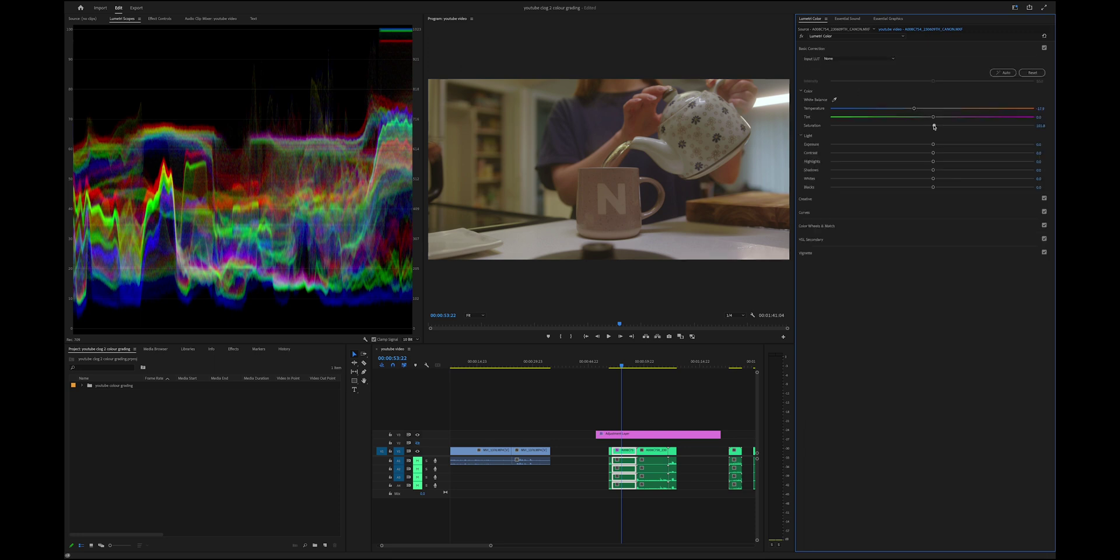
{"action": "left_click_drag", "start_coordinate": [934, 126], "coordinate": [830, 126]}
{"action": "left_click", "coordinate": [832, 50]}
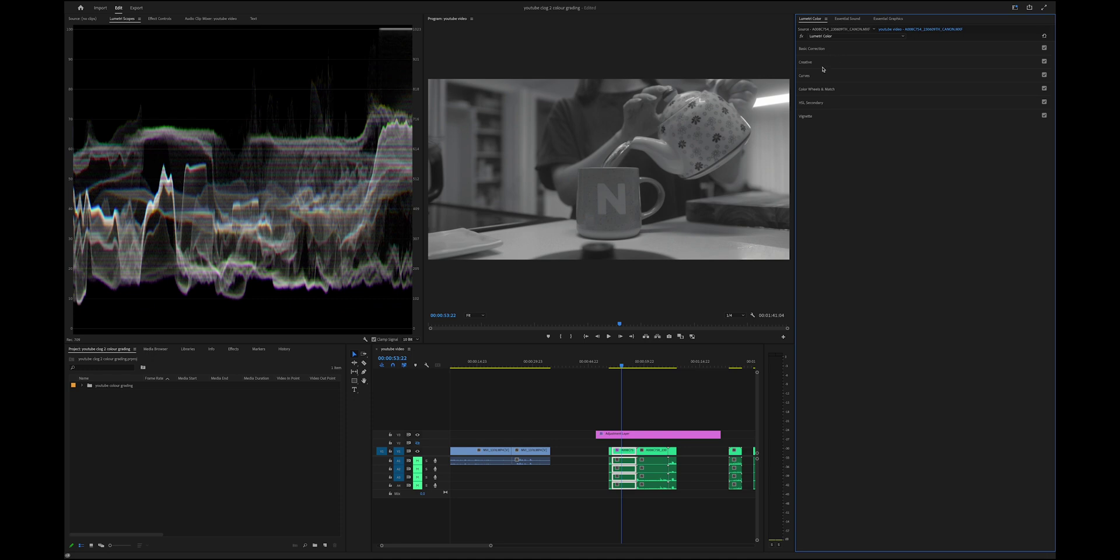
In Curves, drag the RGB black point right and white point slightly left.
{"action": "left_click", "coordinate": [817, 74]}
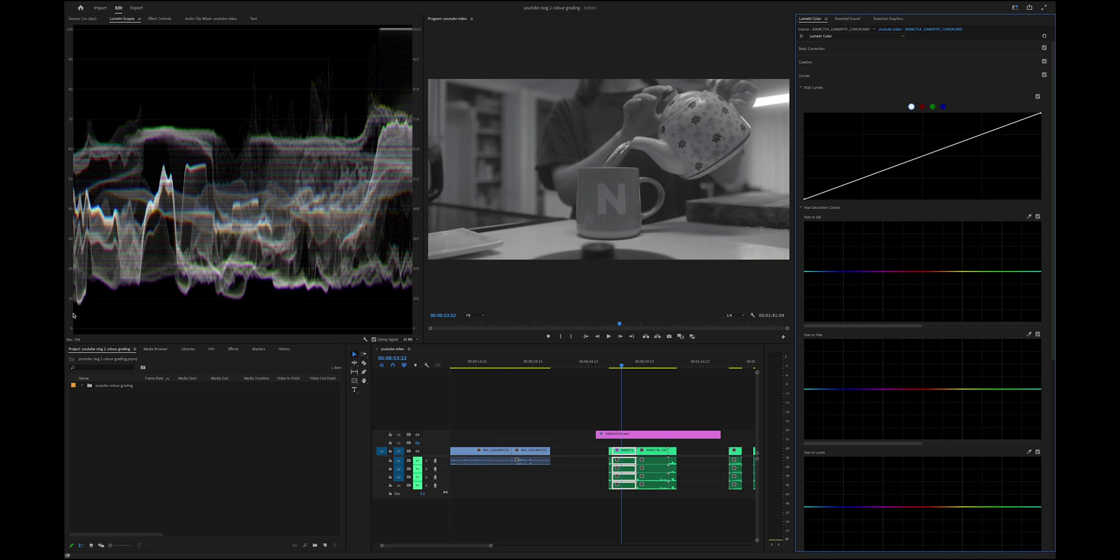
{"action": "left_click", "coordinate": [72, 301]}
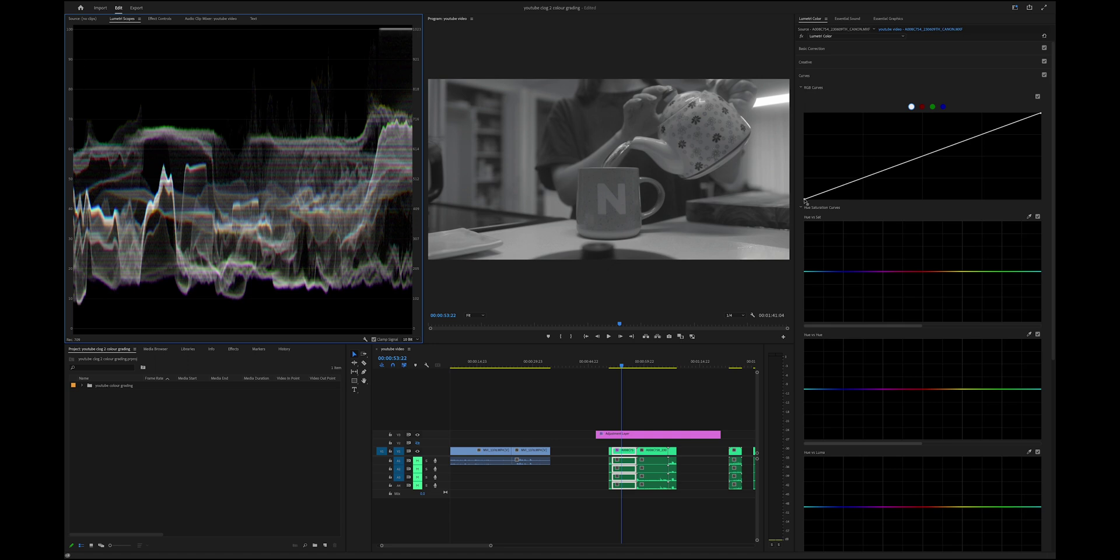
{"action": "left_click_drag", "start_coordinate": [805, 200], "coordinate": [813, 202]}
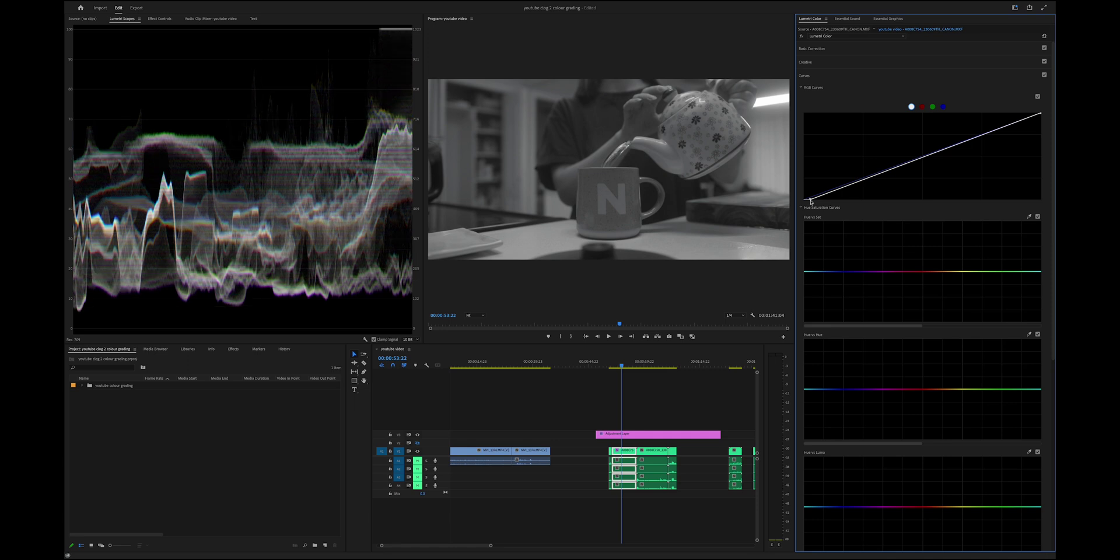
{"action": "left_click_drag", "start_coordinate": [810, 202], "coordinate": [812, 202]}
{"action": "left_click_drag", "start_coordinate": [1041, 115], "coordinate": [1037, 115]}
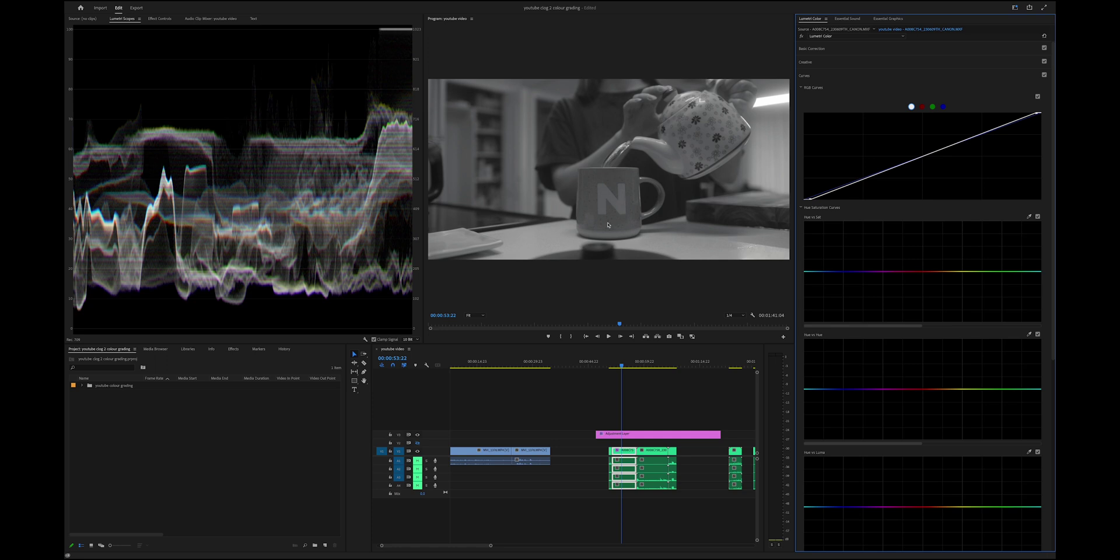
Restore the tea clip's Saturation to 100 in Basic Correction.
{"action": "left_click", "coordinate": [839, 74]}
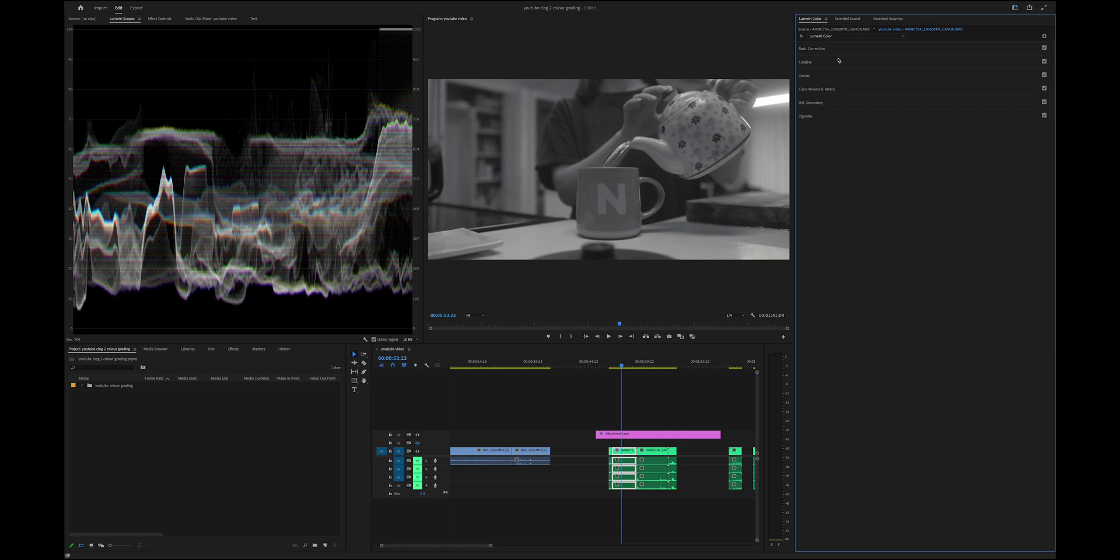
{"action": "left_click", "coordinate": [837, 51]}
{"action": "left_click_drag", "start_coordinate": [830, 125], "coordinate": [831, 126]}
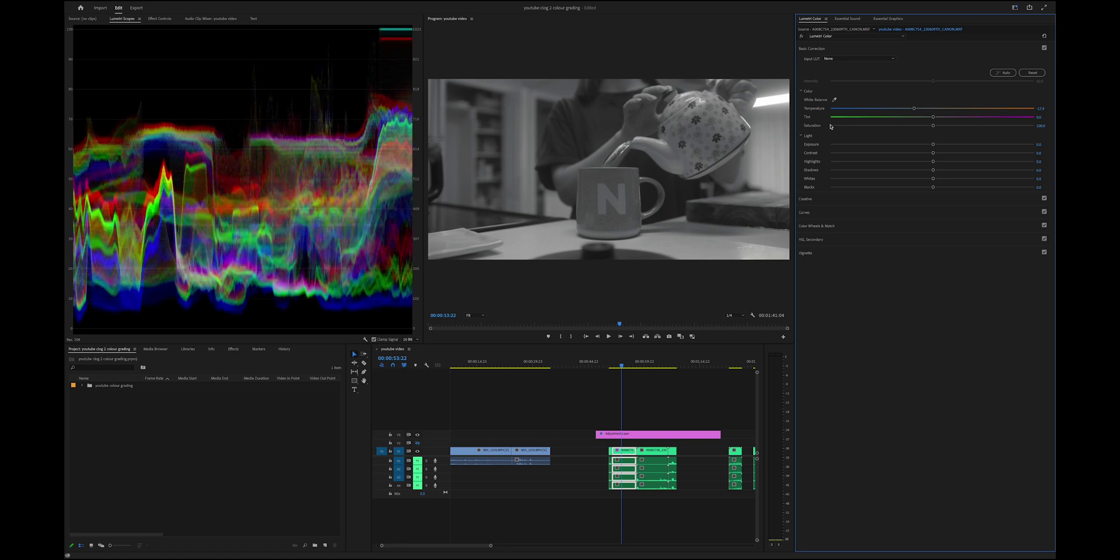
At 00:00:54:17, toggle the Lumetri grade off and on, then nudge Temperature toward -17.6.
{"action": "left_click", "coordinate": [625, 366]}
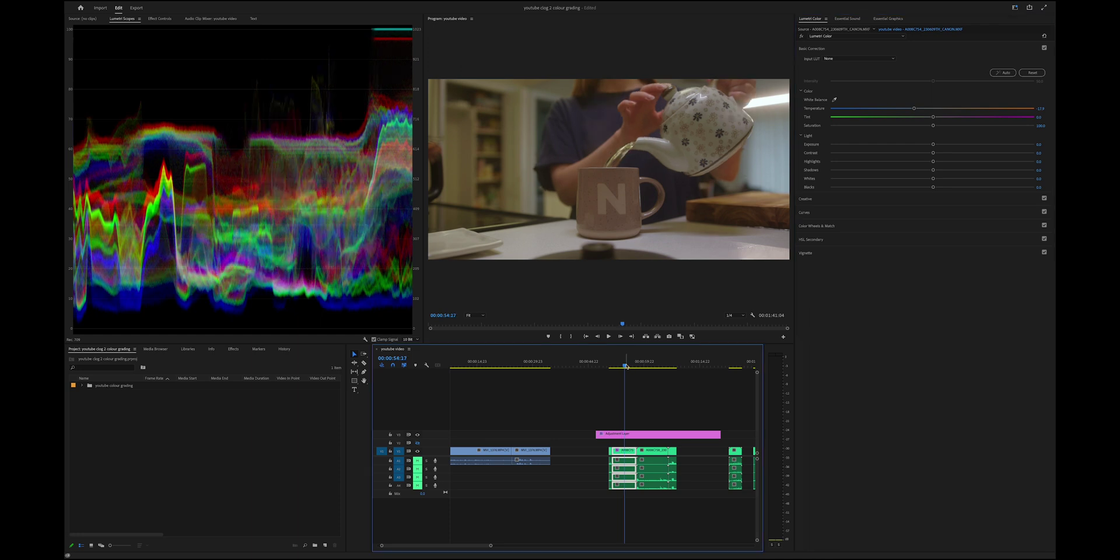
{"action": "left_click", "coordinate": [803, 37]}
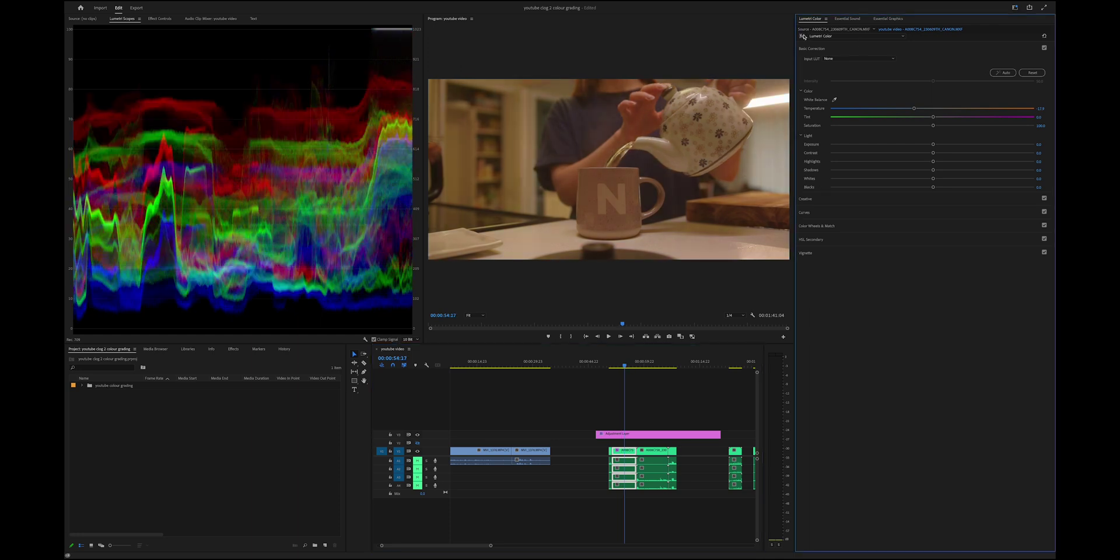
{"action": "left_click", "coordinate": [804, 37]}
{"action": "left_click", "coordinate": [803, 37]}
{"action": "left_click", "coordinate": [803, 36]}
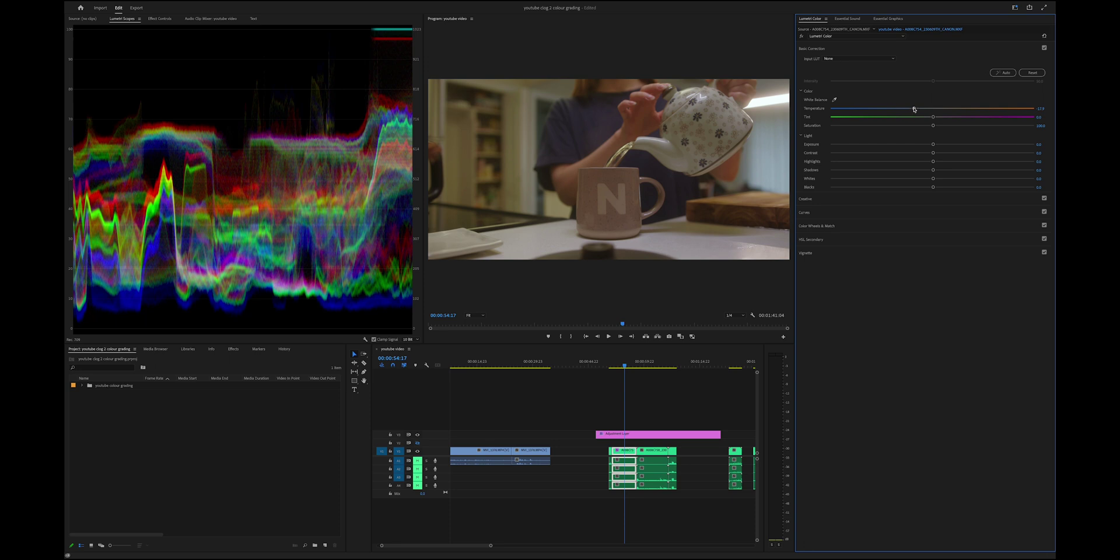
{"action": "left_click_drag", "start_coordinate": [913, 108], "coordinate": [914, 109]}
Set Shadows to 1.8 and Whites to -3.1, then compare with the grade off and on.
{"action": "left_click_drag", "start_coordinate": [933, 171], "coordinate": [936, 154]}
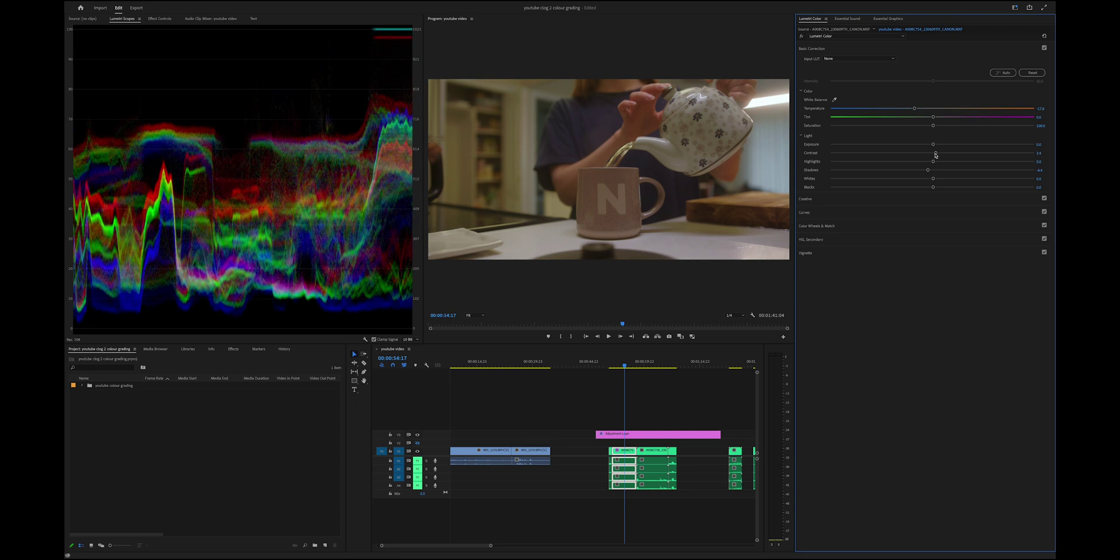
{"action": "left_click_drag", "start_coordinate": [930, 179], "coordinate": [930, 180]}
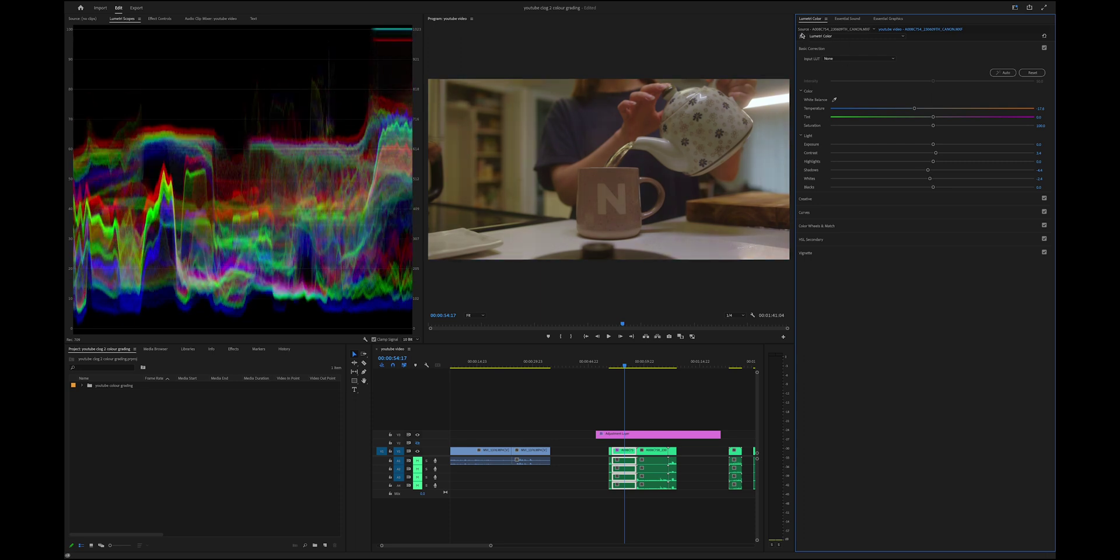
{"action": "left_click", "coordinate": [802, 35]}
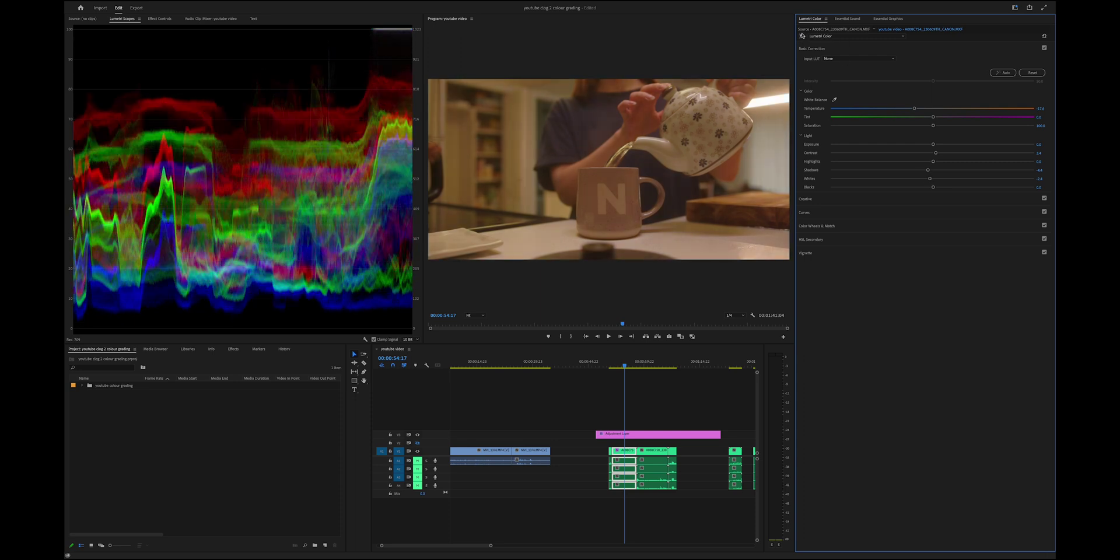
{"action": "left_click", "coordinate": [802, 35]}
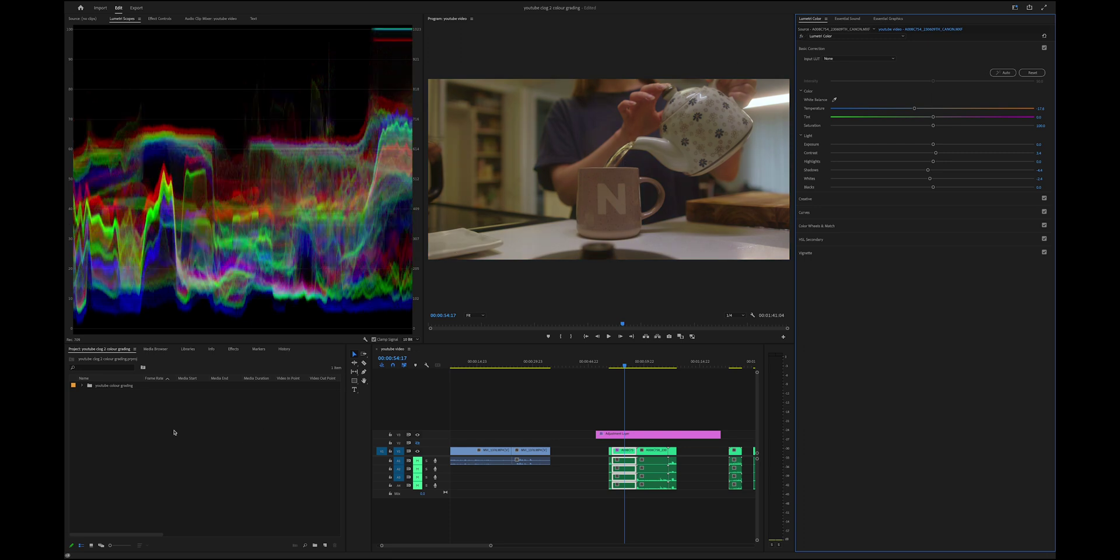
Create a default Adjustment Layer and drop it on the timeline above the tea clip.
{"action": "right_click", "coordinate": [171, 458]}
{"action": "mouse_move", "coordinate": [231, 450]}
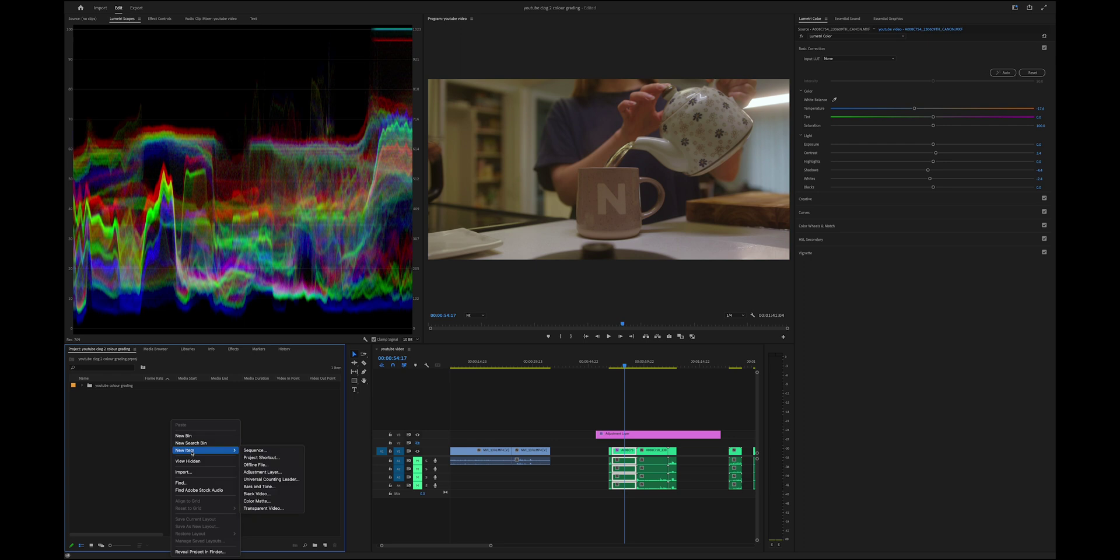
{"action": "left_click", "coordinate": [245, 472]}
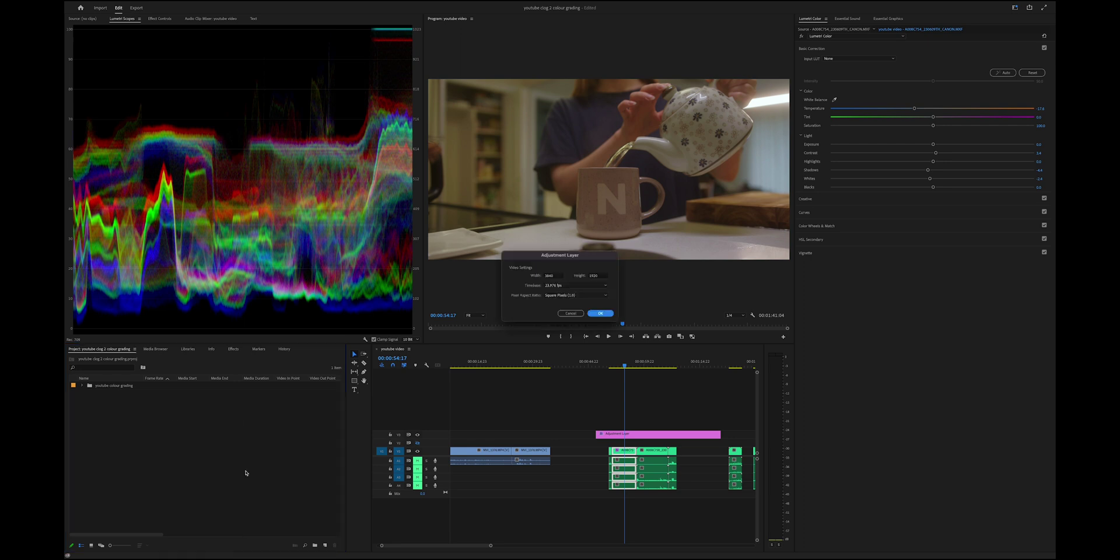
{"action": "key", "text": "Return"}
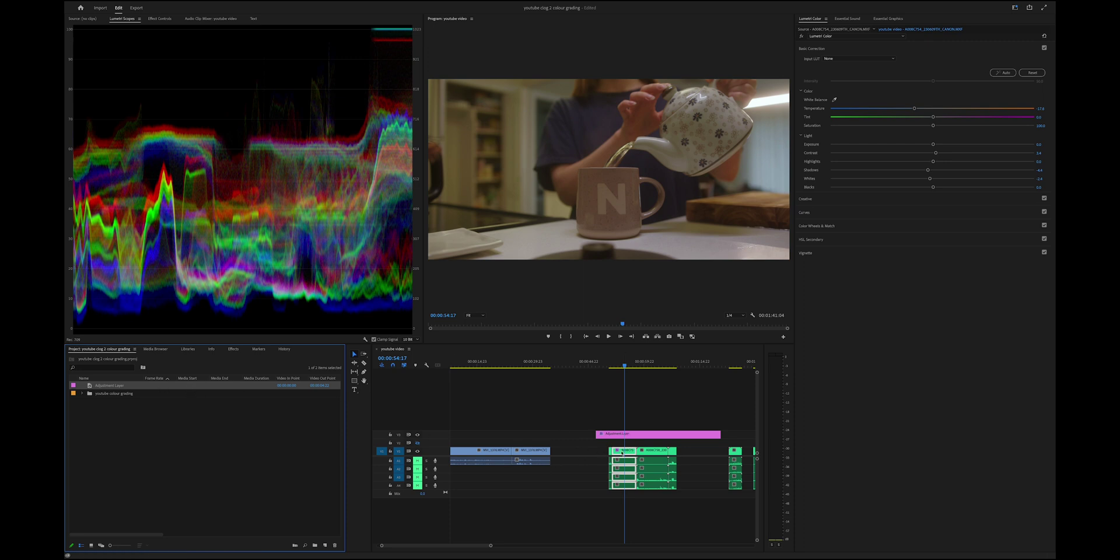
{"action": "left_click_drag", "start_coordinate": [102, 386], "coordinate": [636, 442]}
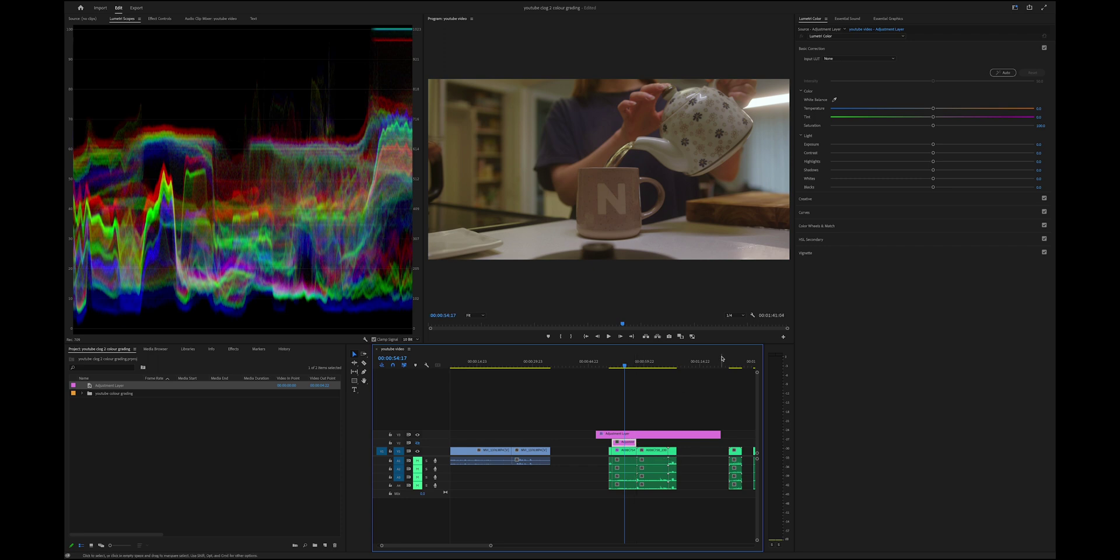
Expand the adjustment layer's Curves section and sample a hue from the tea frame for Hue vs Sat.
{"action": "left_click", "coordinate": [820, 50]}
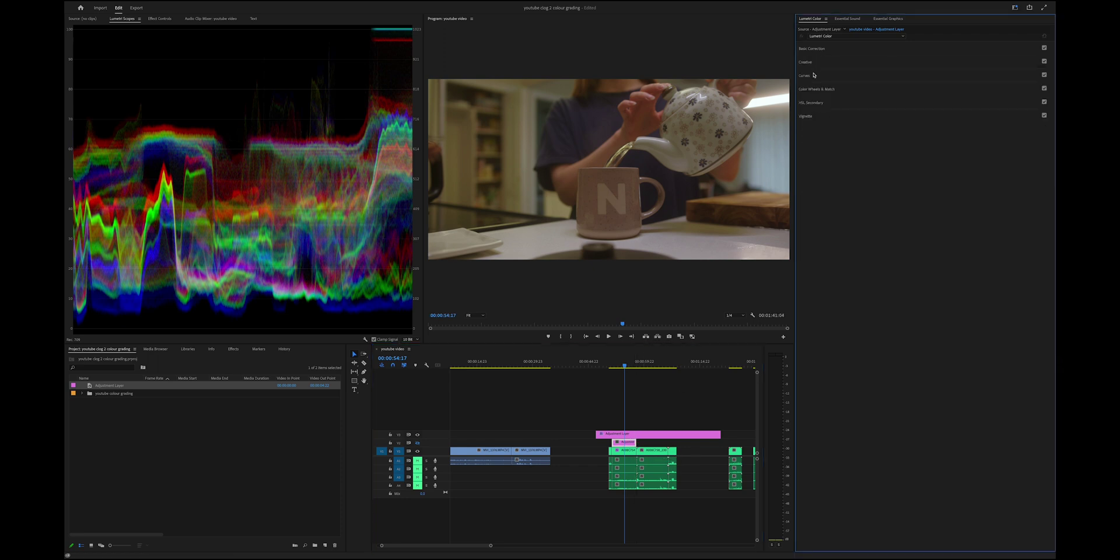
{"action": "left_click", "coordinate": [814, 76]}
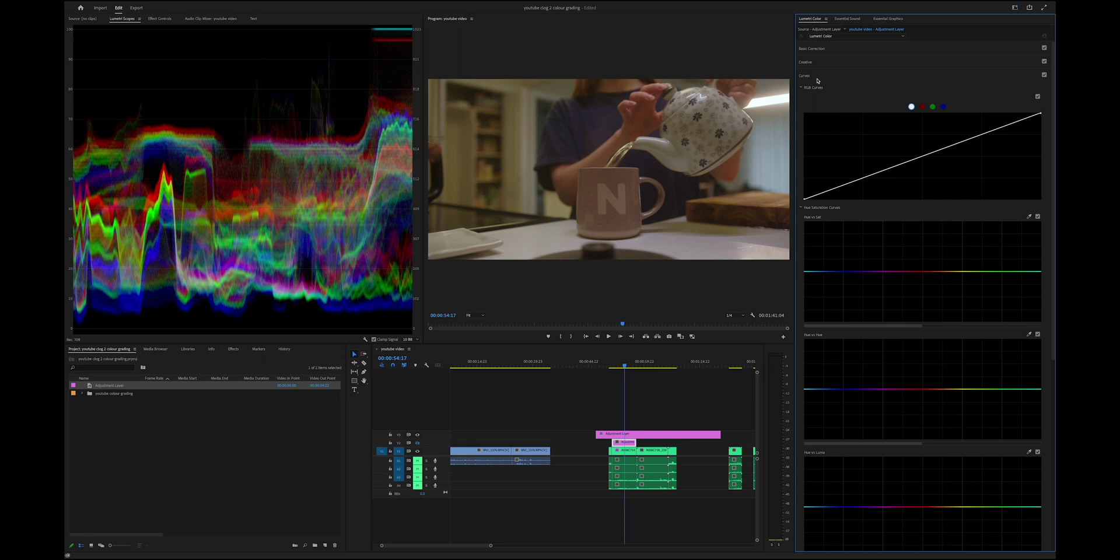
{"action": "left_click", "coordinate": [818, 63]}
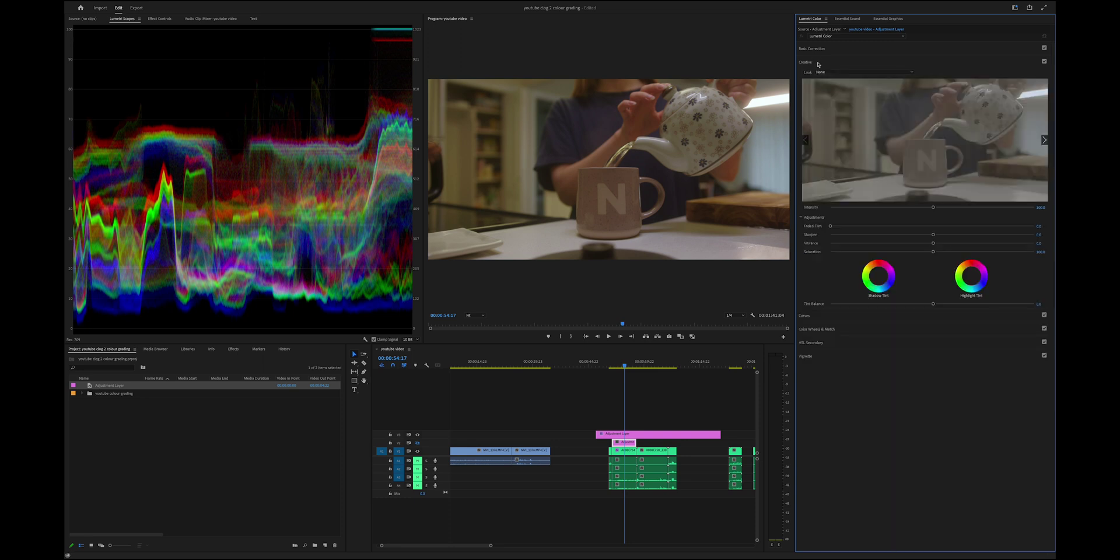
{"action": "left_click", "coordinate": [819, 63]}
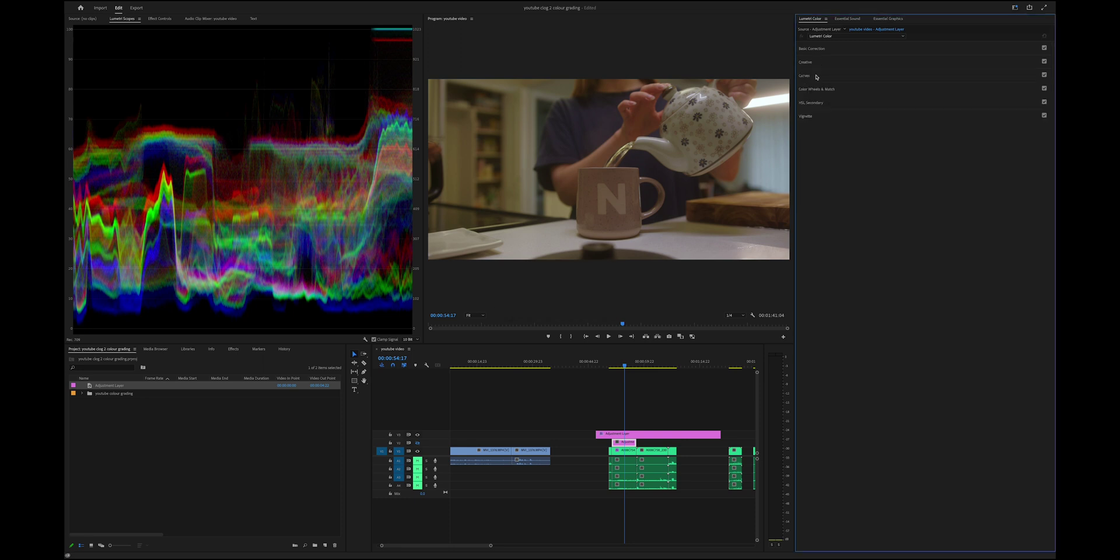
{"action": "left_click", "coordinate": [817, 76]}
{"action": "scroll", "coordinate": [825, 201], "scroll_direction": "down", "scroll_amount": 10}
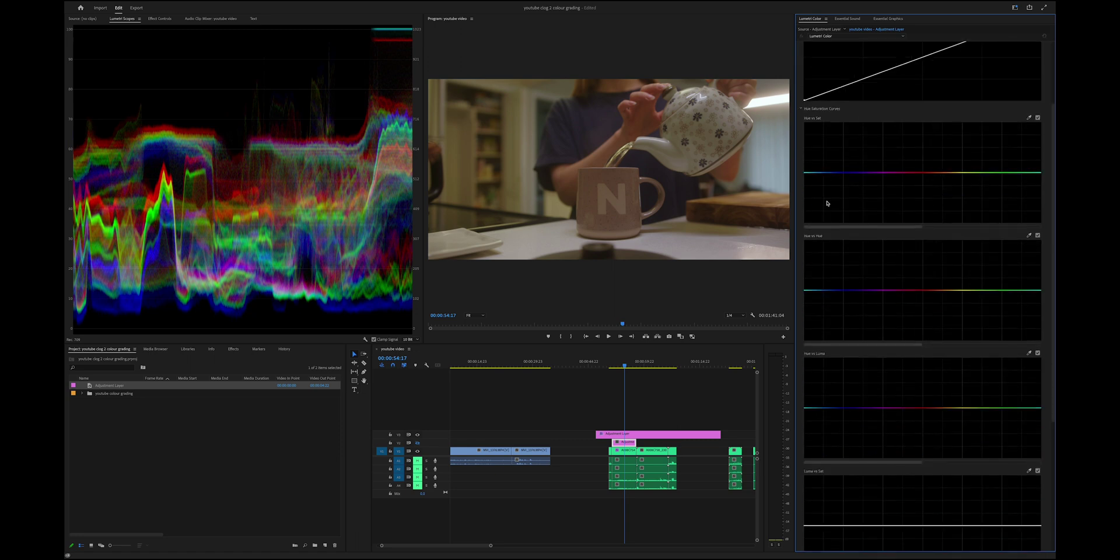
{"action": "scroll", "coordinate": [827, 203], "scroll_direction": "up", "scroll_amount": 8}
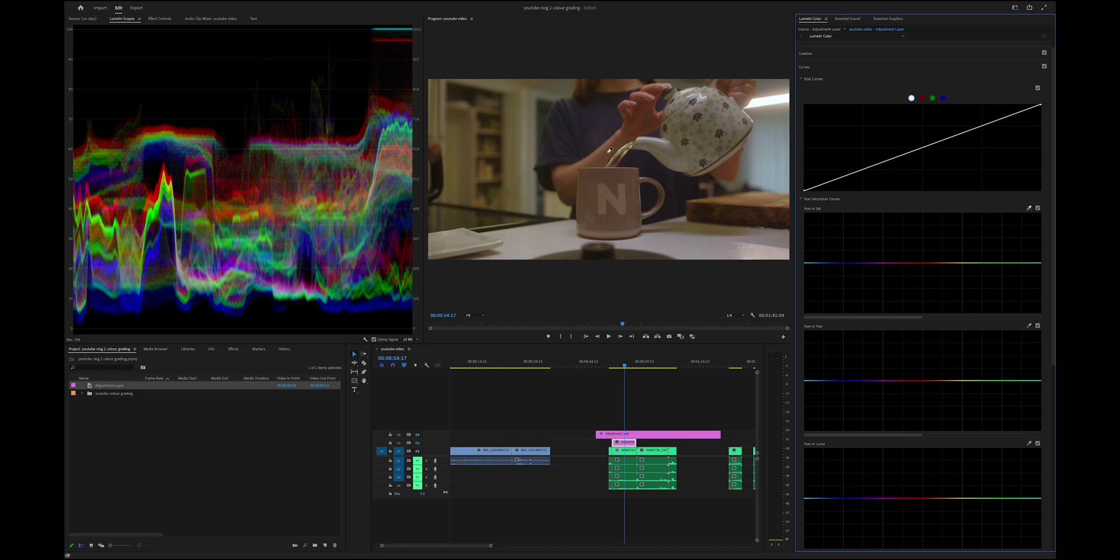
{"action": "left_click", "coordinate": [610, 150]}
{"action": "left_click_drag", "start_coordinate": [938, 263], "coordinate": [940, 263]}
{"action": "scroll", "coordinate": [934, 332], "scroll_direction": "down", "scroll_amount": 1}
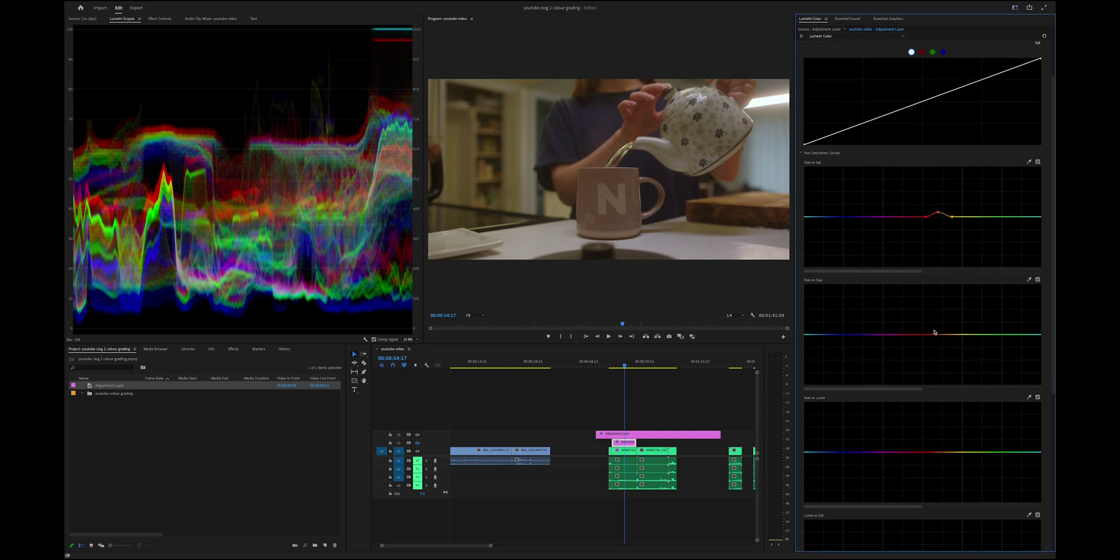
{"action": "left_click", "coordinate": [1028, 281]}
{"action": "left_click", "coordinate": [941, 335]}
{"action": "left_click_drag", "start_coordinate": [943, 337], "coordinate": [943, 311]}
{"action": "left_click", "coordinate": [418, 442]}
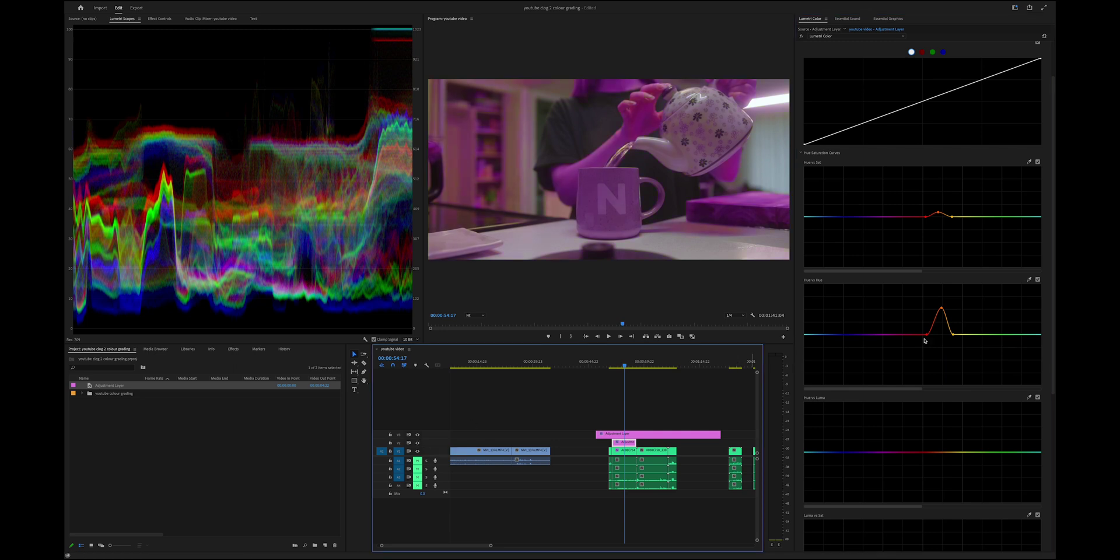
{"action": "left_click", "coordinate": [943, 313]}
{"action": "left_click_drag", "start_coordinate": [944, 313], "coordinate": [942, 340]}
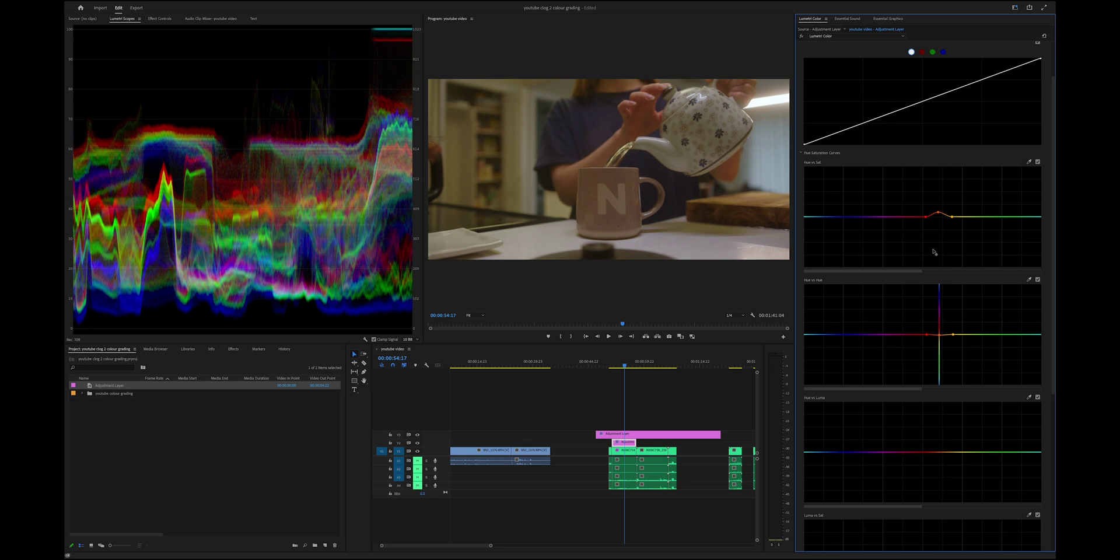
{"action": "left_click_drag", "start_coordinate": [939, 214], "coordinate": [941, 220]}
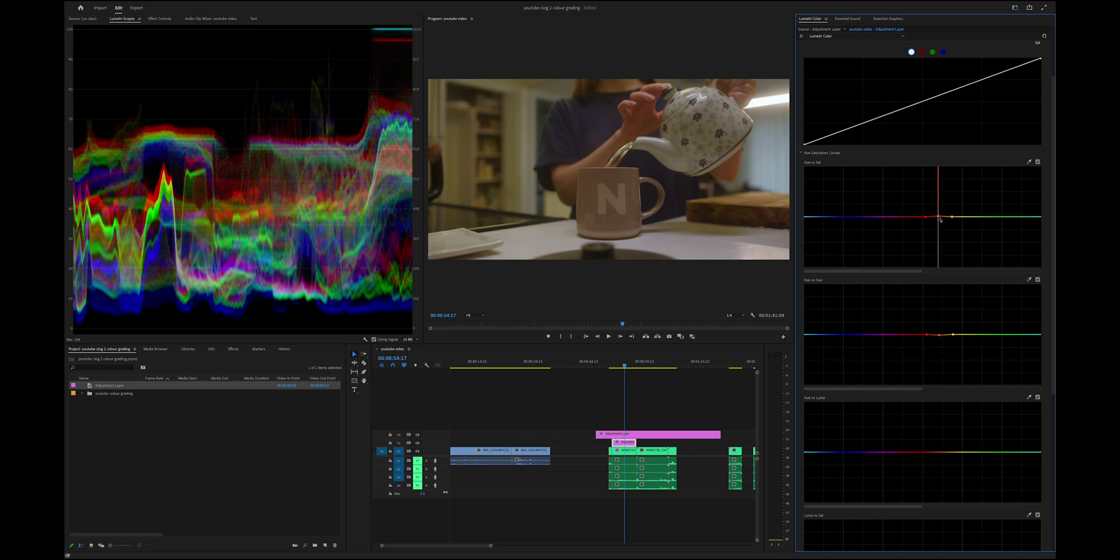
{"action": "left_click_drag", "start_coordinate": [940, 221], "coordinate": [940, 220]}
{"action": "scroll", "coordinate": [941, 217], "scroll_direction": "down", "scroll_amount": 5}
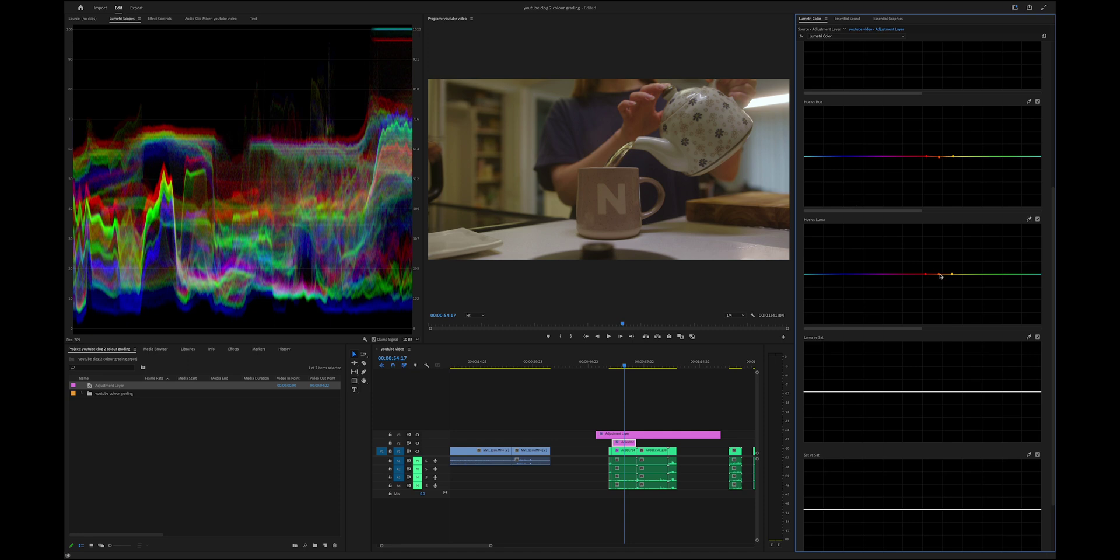
Raise the sampled orange hue slightly on Hue vs Luma and lower it slightly on Hue vs Sat.
{"action": "left_click_drag", "start_coordinate": [938, 274], "coordinate": [940, 282]}
{"action": "left_click_drag", "start_coordinate": [941, 283], "coordinate": [939, 273]}
{"action": "scroll", "coordinate": [939, 273], "scroll_direction": "up", "scroll_amount": 5}
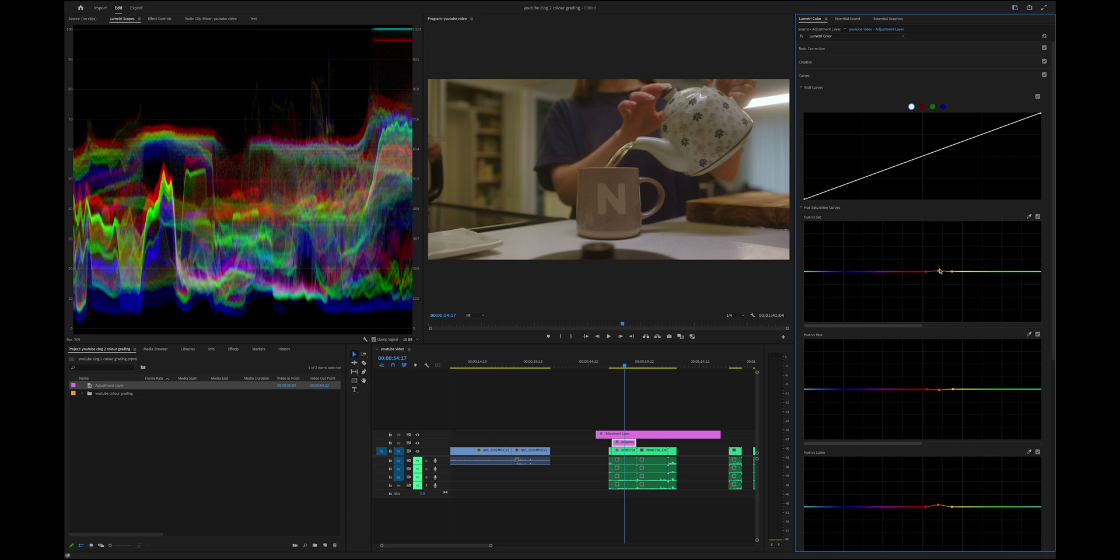
{"action": "left_click_drag", "start_coordinate": [940, 272], "coordinate": [941, 277]}
{"action": "scroll", "coordinate": [851, 262], "scroll_direction": "down", "scroll_amount": 2}
{"action": "scroll", "coordinate": [851, 264], "scroll_direction": "up", "scroll_amount": 2}
{"action": "left_click", "coordinate": [819, 77]}
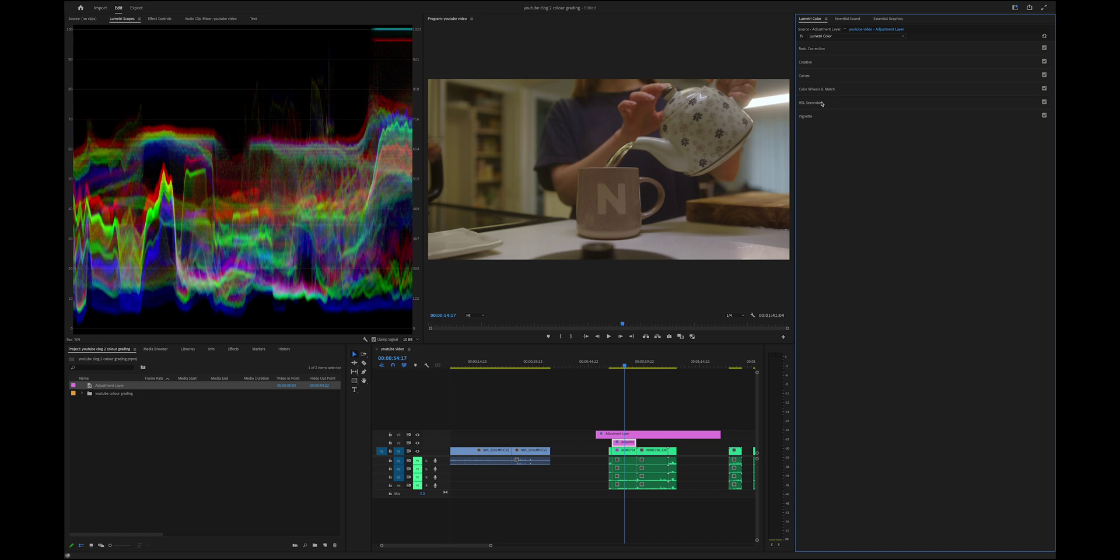
In Color Wheels & Match, nudge the Shadows wheel slightly toward a warm tint.
{"action": "left_click", "coordinate": [819, 103]}
{"action": "left_click", "coordinate": [820, 102]}
{"action": "left_click", "coordinate": [818, 89]}
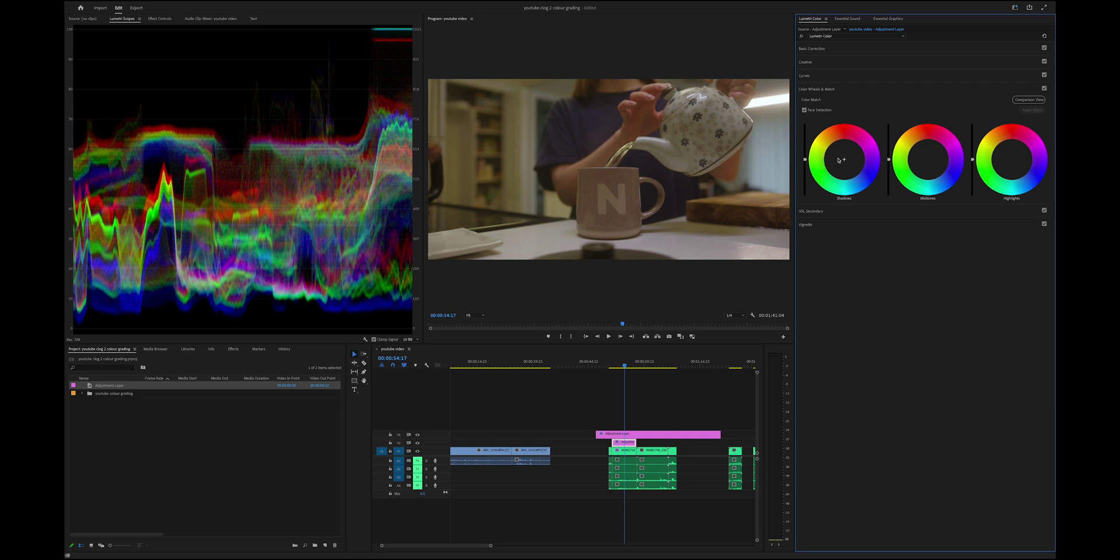
{"action": "left_click_drag", "start_coordinate": [846, 161], "coordinate": [846, 161]}
{"action": "left_click", "coordinate": [846, 161]}
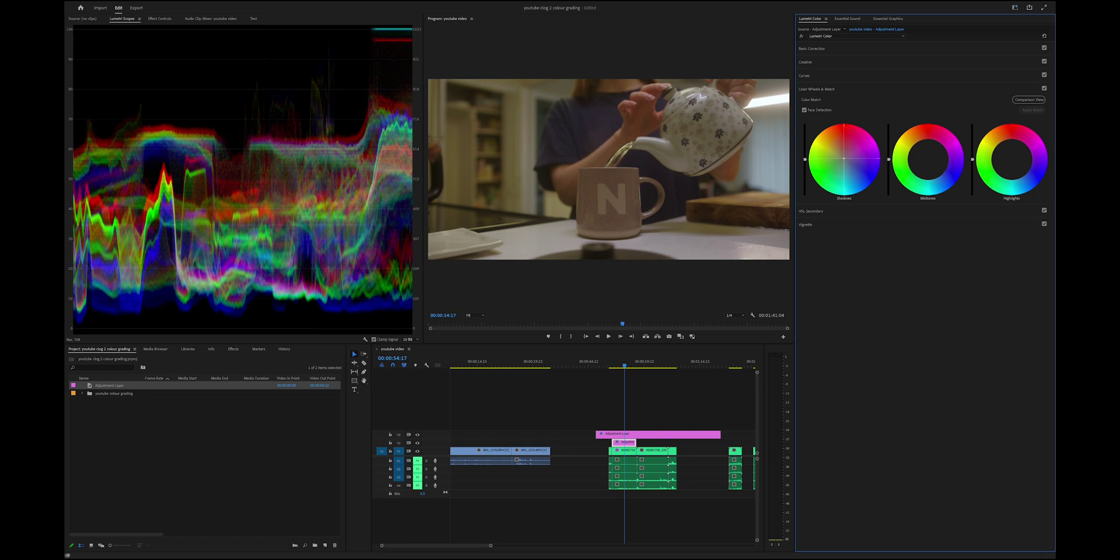
{"action": "left_click_drag", "start_coordinate": [843, 159], "coordinate": [842, 158]}
{"action": "left_click_drag", "start_coordinate": [842, 155], "coordinate": [842, 156]}
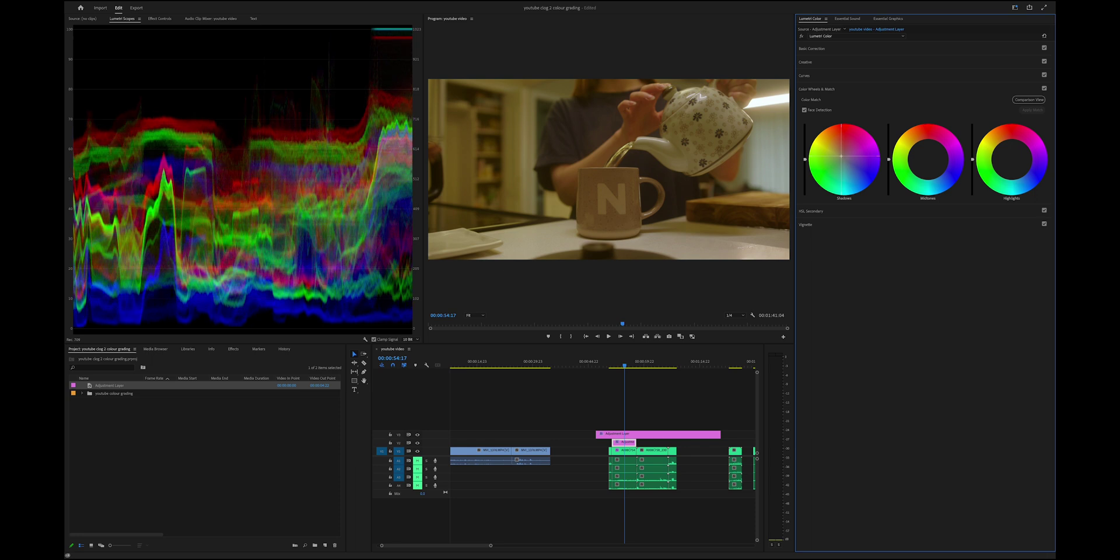
{"action": "left_click_drag", "start_coordinate": [826, 156], "coordinate": [826, 156]}
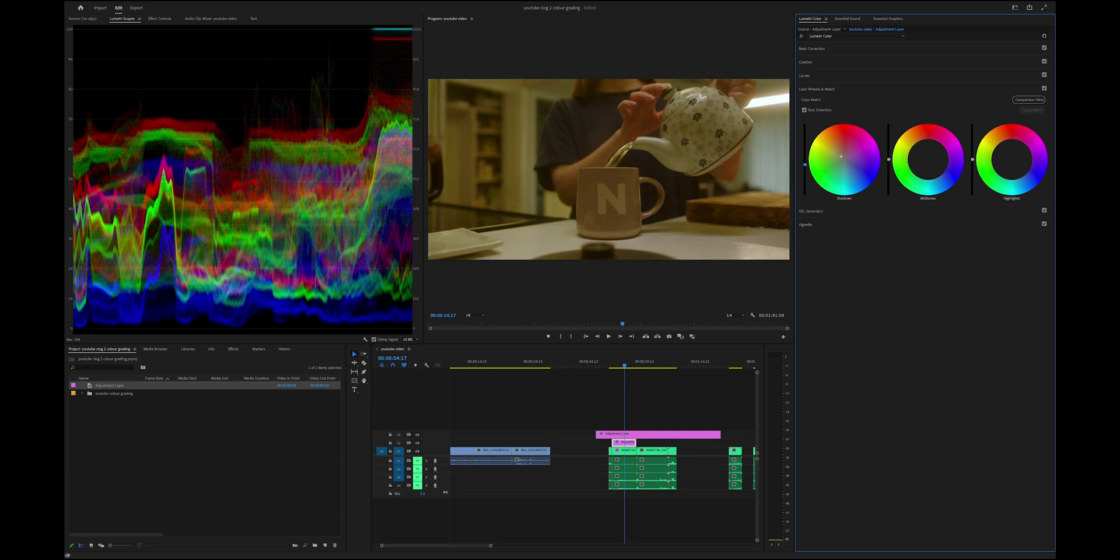
{"action": "left_click_drag", "start_coordinate": [841, 156], "coordinate": [843, 156]}
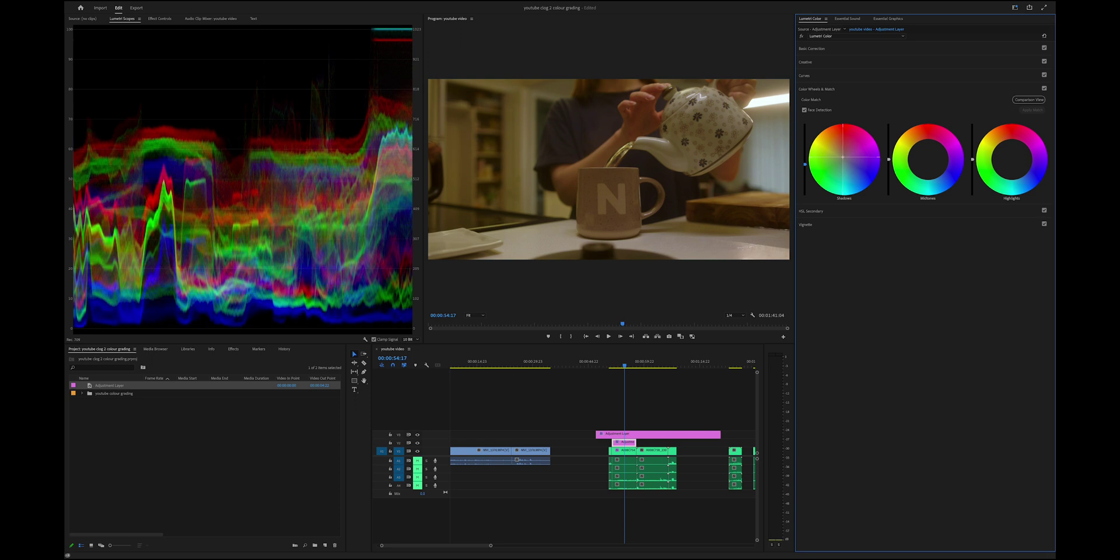
Touch the Midtones wheel, recheck the colour wheels, and bring up Basic Correction.
{"action": "left_click_drag", "start_coordinate": [927, 159], "coordinate": [928, 158]}
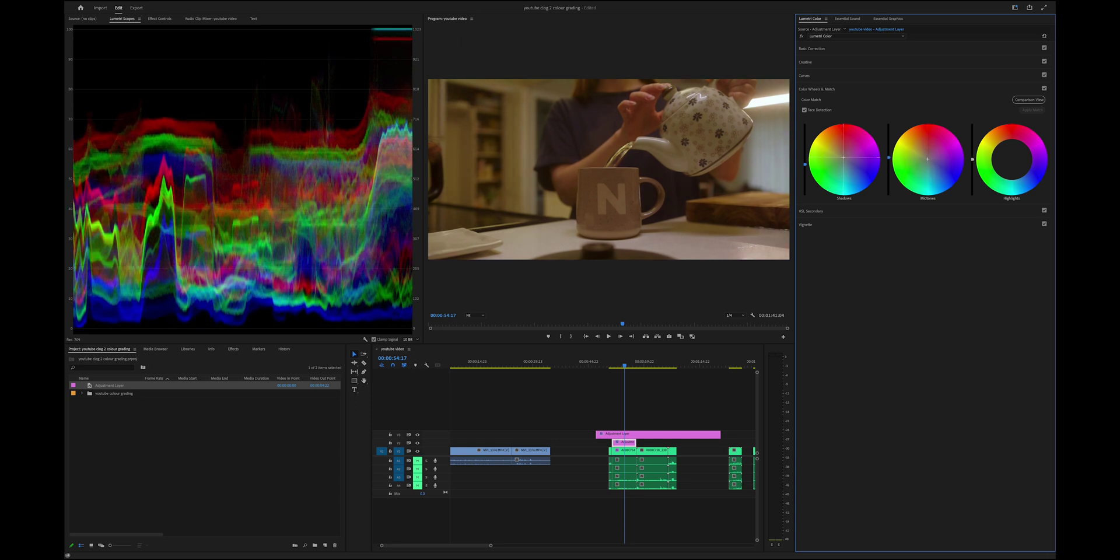
{"action": "left_click", "coordinate": [1045, 89]}
{"action": "left_click", "coordinate": [1044, 89]}
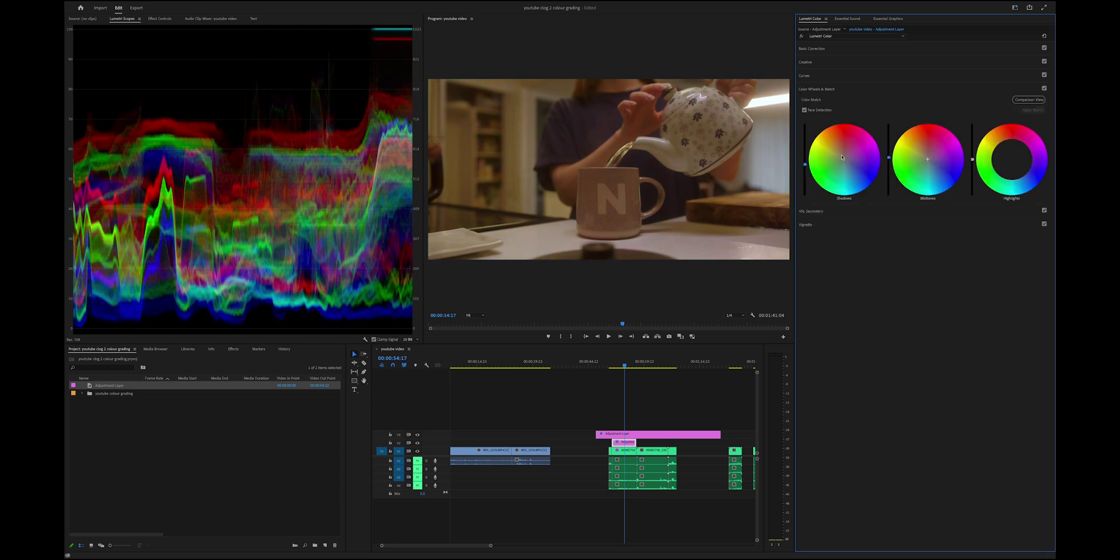
{"action": "left_click", "coordinate": [933, 48]}
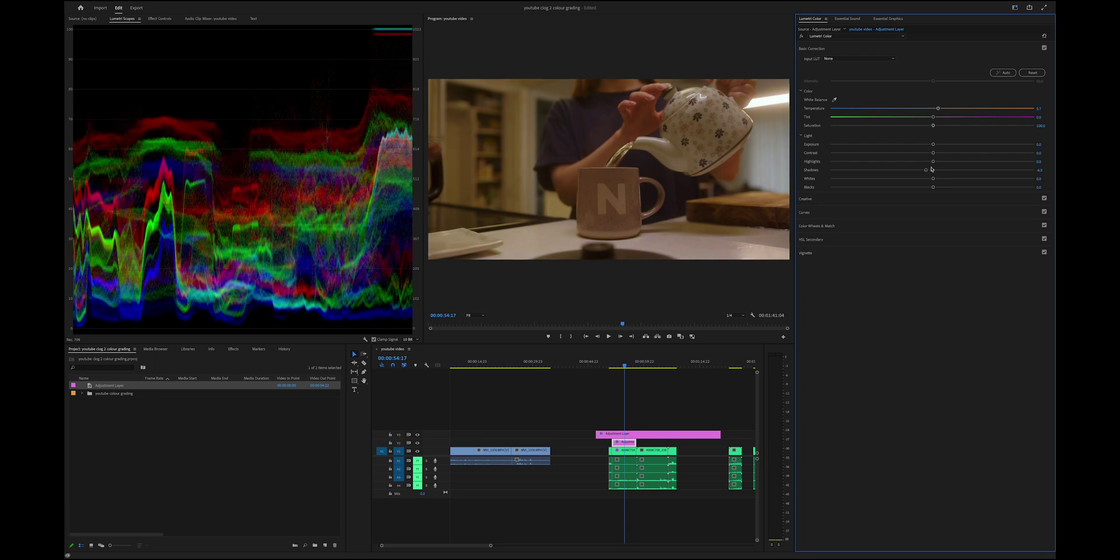
Add two points to the adjustment layer's RGB curve, nudging the upper point slightly down.
{"action": "left_click", "coordinate": [816, 225]}
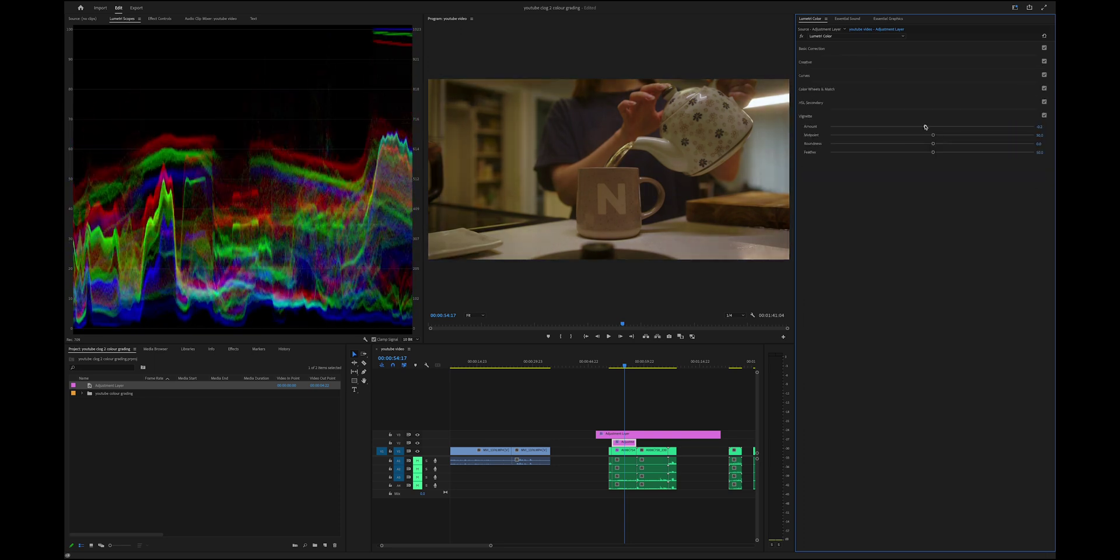
{"action": "left_click", "coordinate": [858, 75]}
{"action": "left_click", "coordinate": [863, 179]}
{"action": "left_click_drag", "start_coordinate": [982, 134], "coordinate": [983, 136]}
Toggle the Curves effect off and on to compare the before and after, then collapse it.
{"action": "left_click", "coordinate": [1044, 74]}
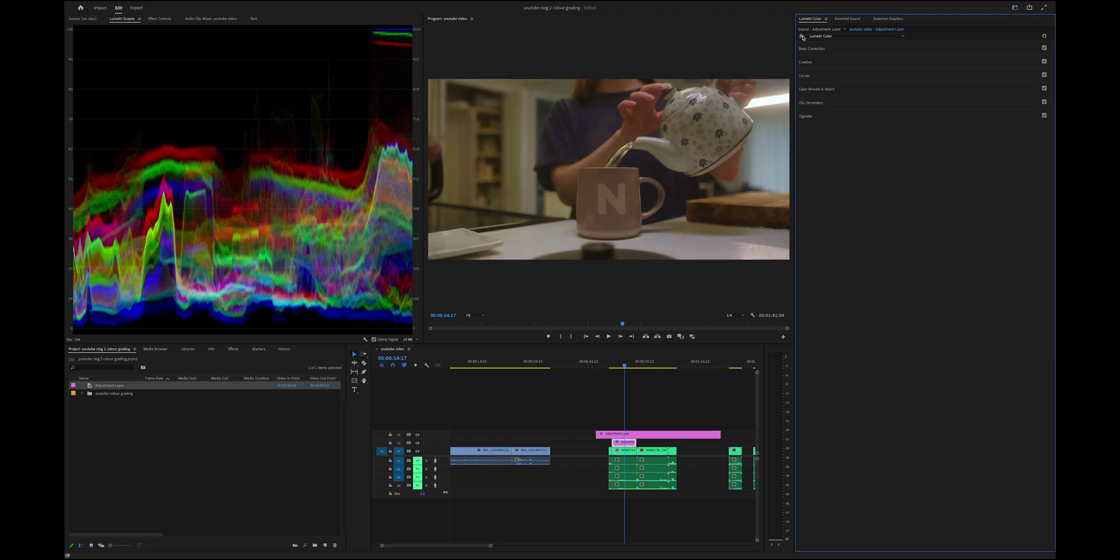
{"action": "left_click", "coordinate": [1044, 75]}
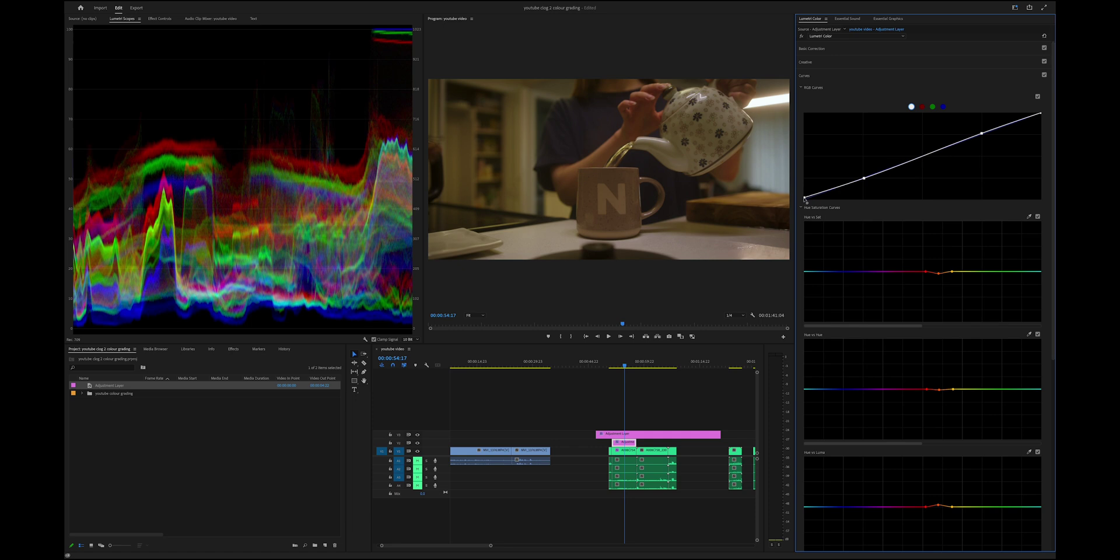
{"action": "left_click", "coordinate": [1013, 73]}
{"action": "left_click", "coordinate": [1004, 49]}
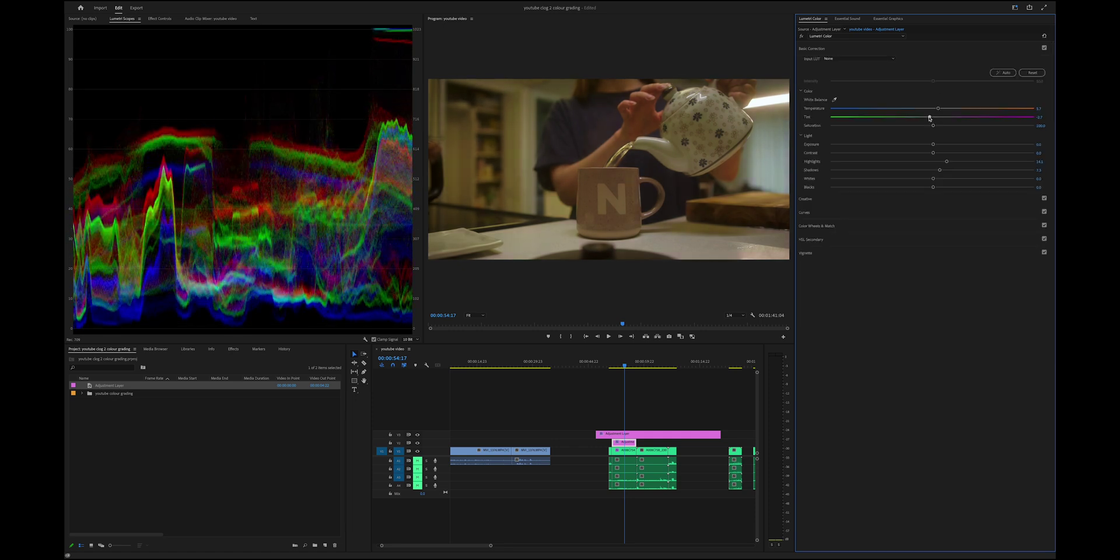